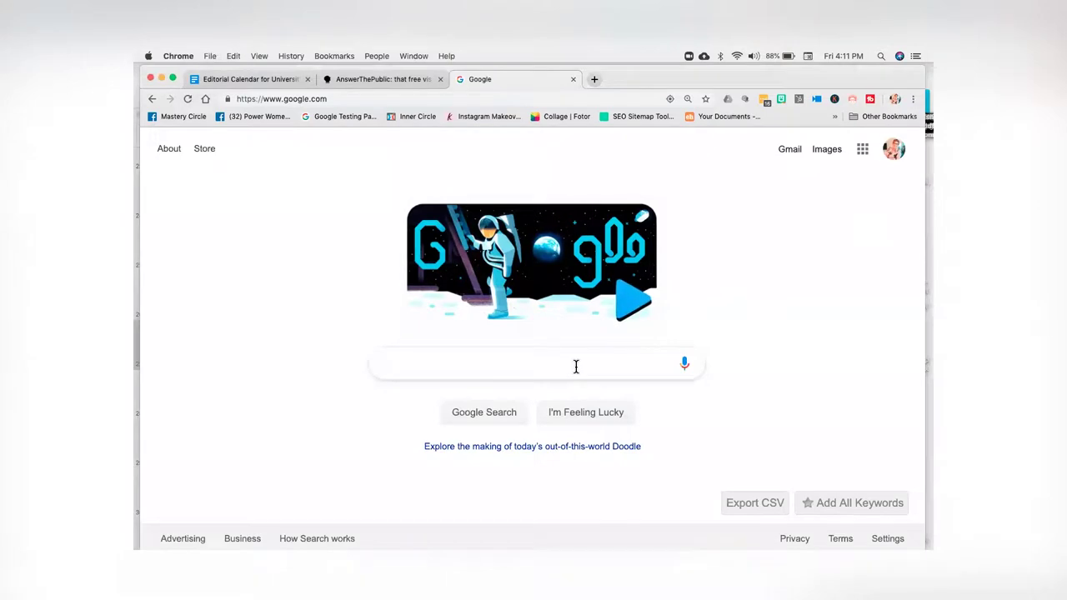
Step: Search Google for 'FUR BABY MAMA' to bring up results with sponsored shirt listings
{"action": "type", "text": "FUR BAB"}
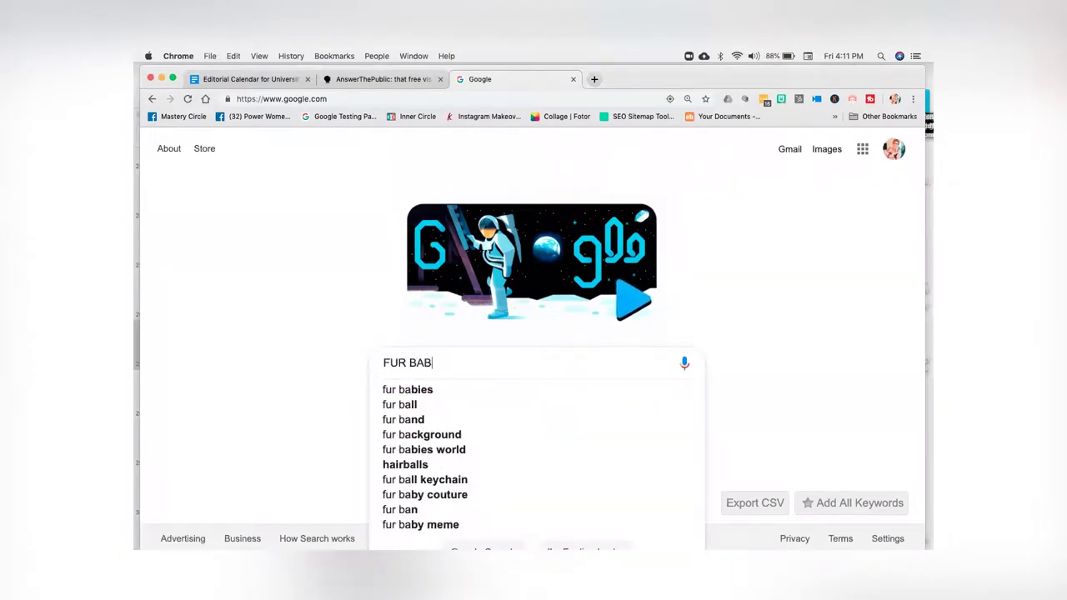
{"action": "type", "text": "Y MAMA"}
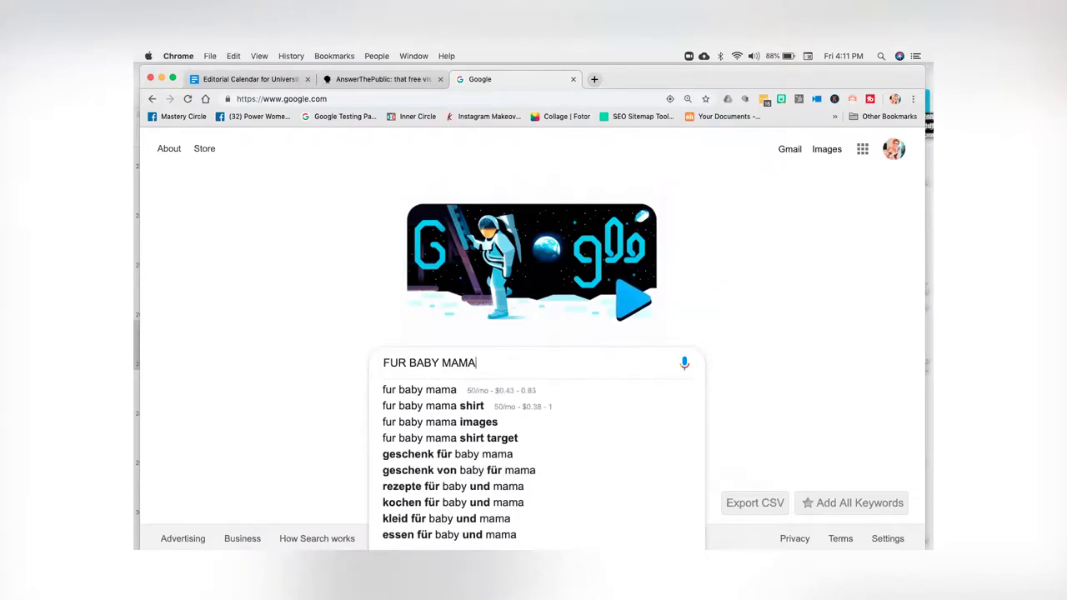
{"action": "key", "text": "Return"}
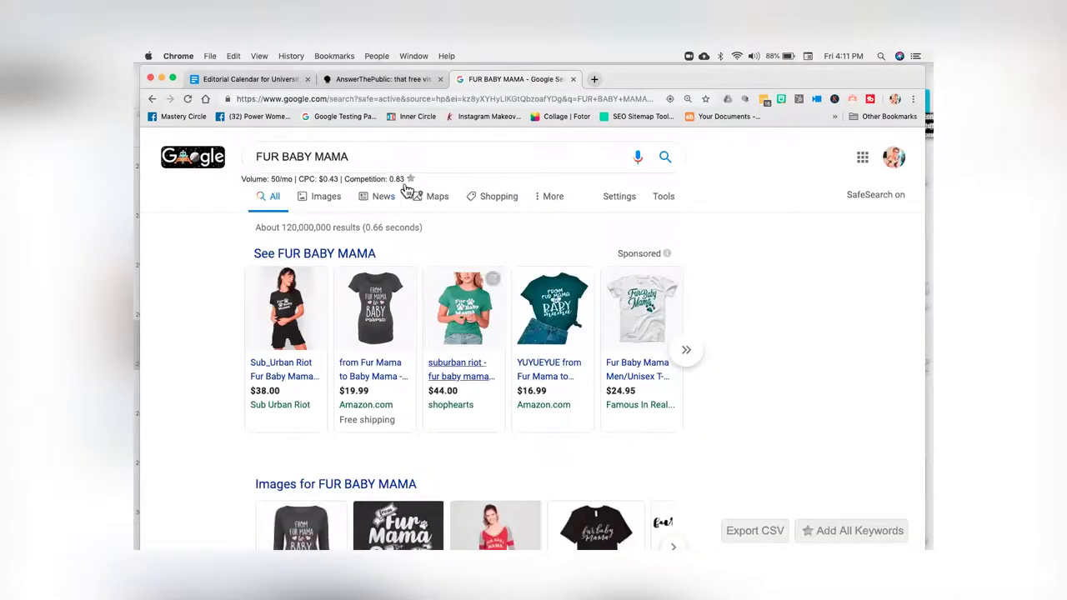
{"action": "left_click", "coordinate": [387, 161]}
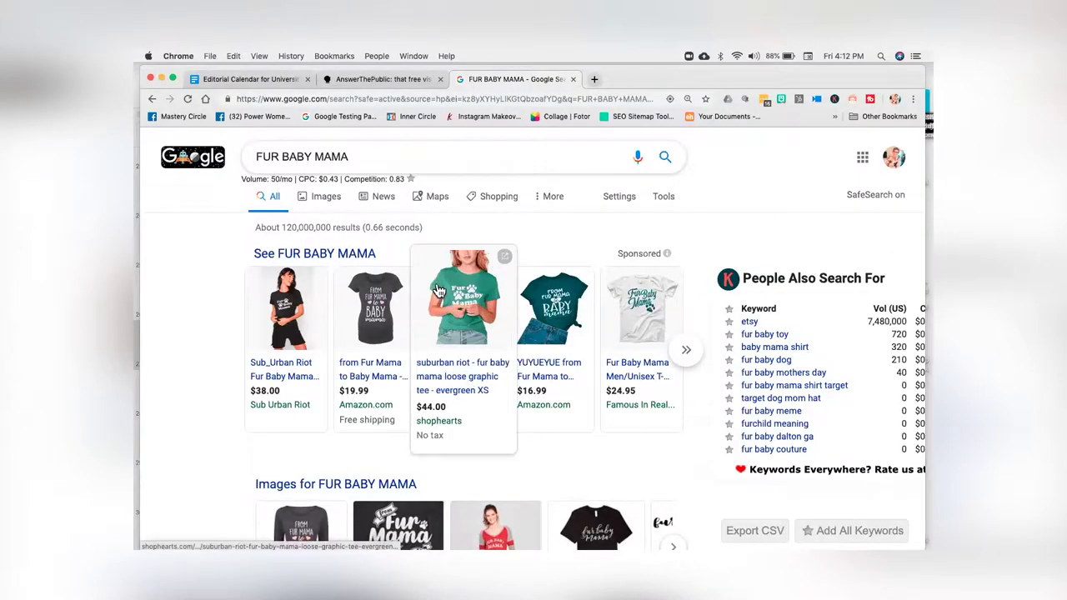
{"action": "scroll", "coordinate": [437, 289], "scroll_direction": "down", "scroll_amount": 10}
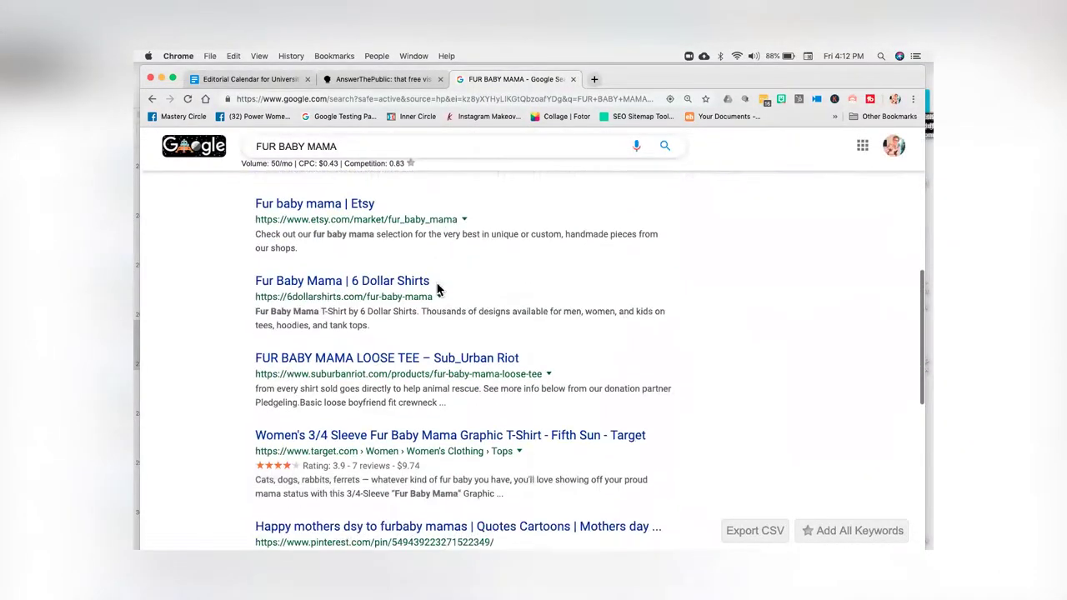
{"action": "scroll", "coordinate": [437, 289], "scroll_direction": "down", "scroll_amount": 8}
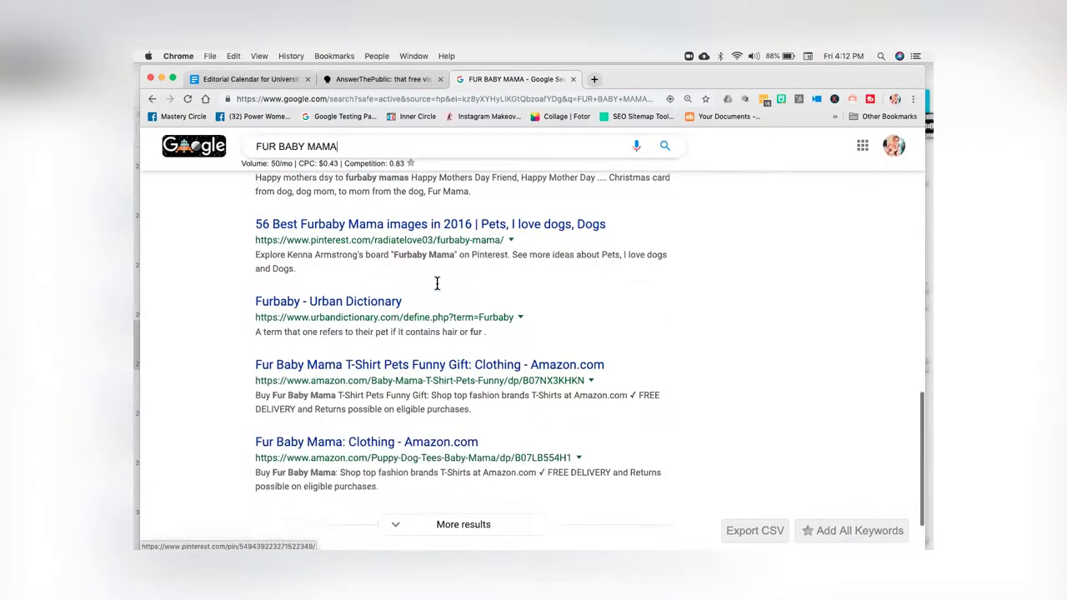
{"action": "scroll", "coordinate": [438, 283], "scroll_direction": "up", "scroll_amount": 8}
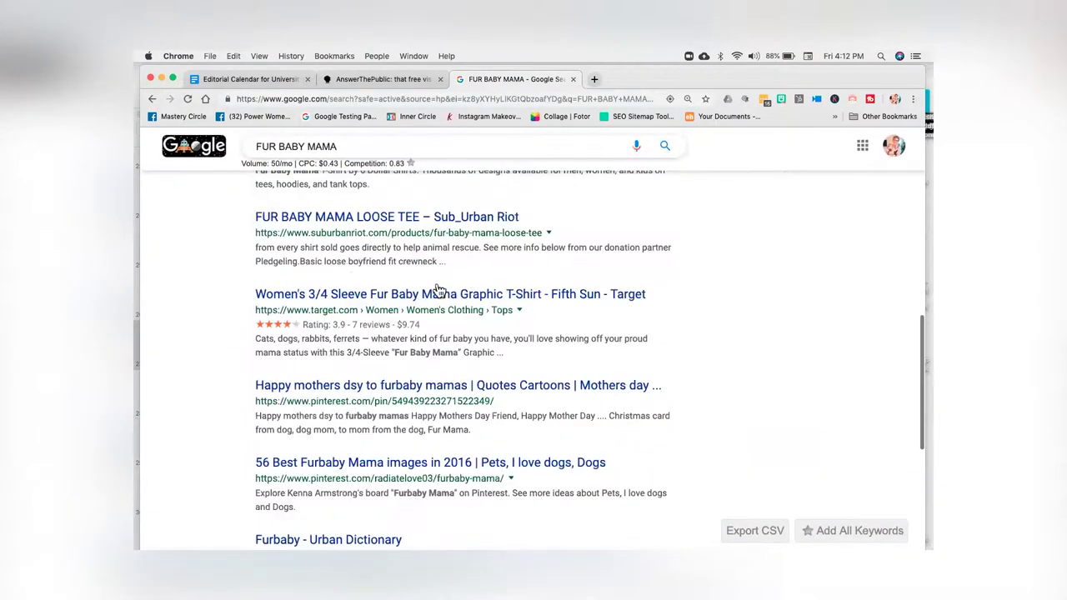
{"action": "left_click", "coordinate": [378, 156]}
Step: Shorten the query to 'FUR BABY', rerun the search, and scroll down to its related searches
{"action": "key", "text": "BackSpace"}
{"action": "key", "text": "BackSpace"}
{"action": "key", "text": "BackSpace"}
{"action": "key", "text": "BackSpace"}
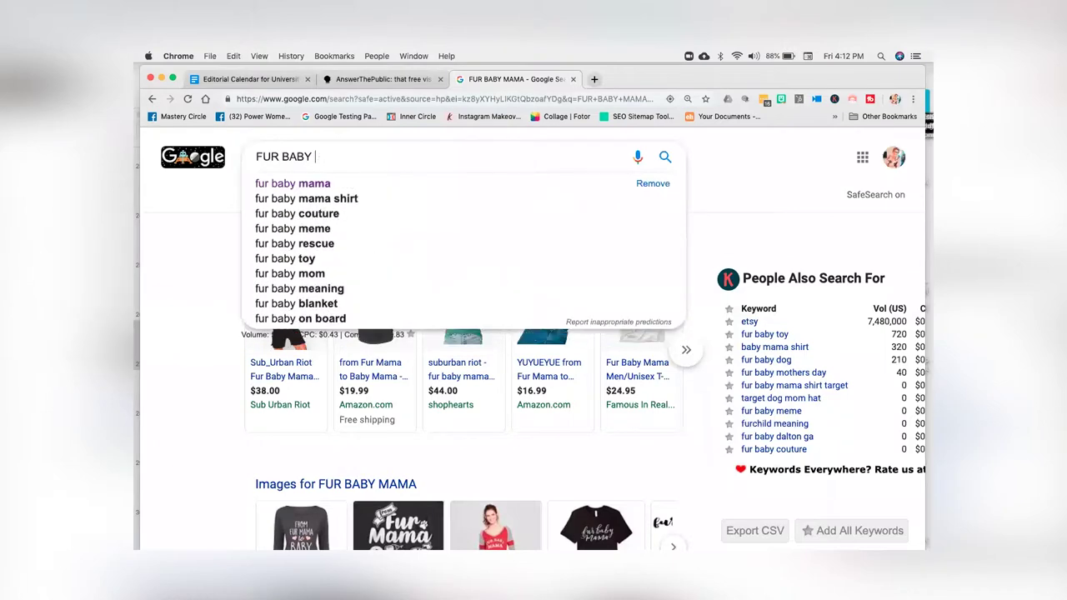
{"action": "key", "text": "Return"}
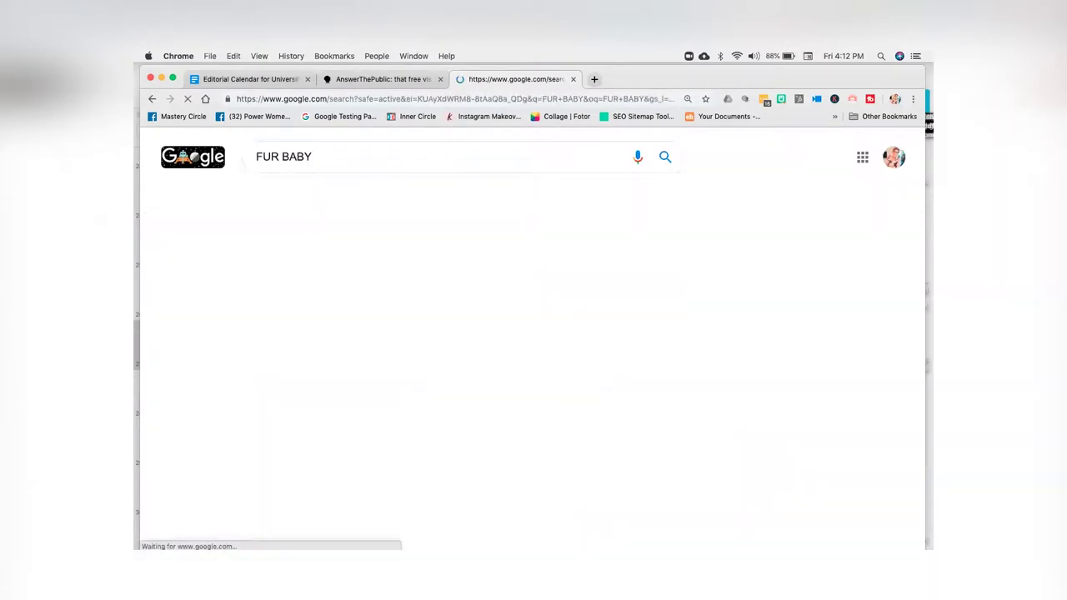
{"action": "scroll", "coordinate": [439, 423], "scroll_direction": "down", "scroll_amount": 15}
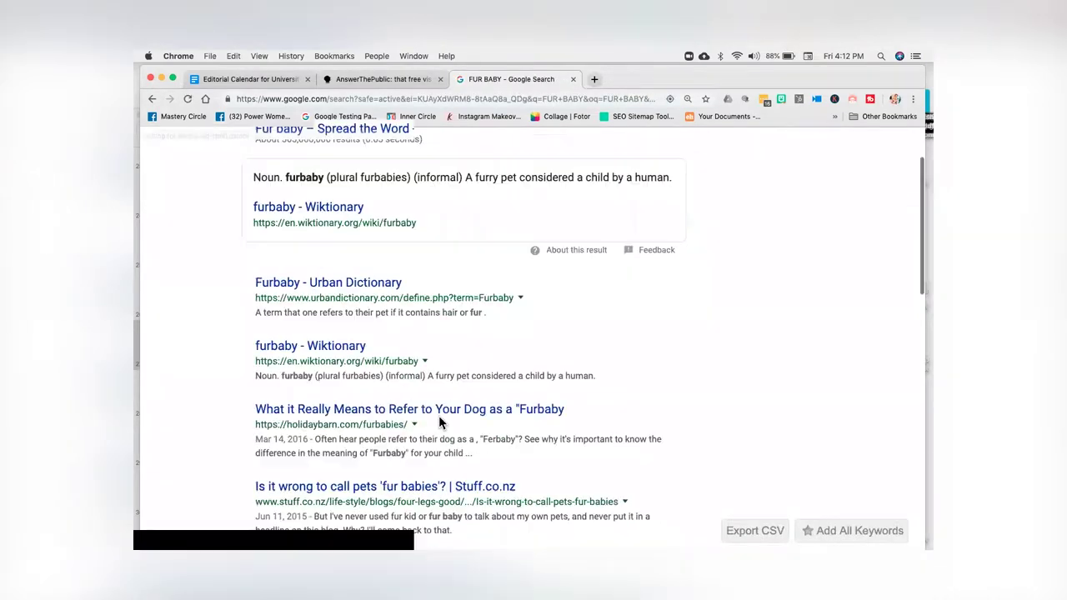
{"action": "scroll", "coordinate": [439, 421], "scroll_direction": "down", "scroll_amount": 5}
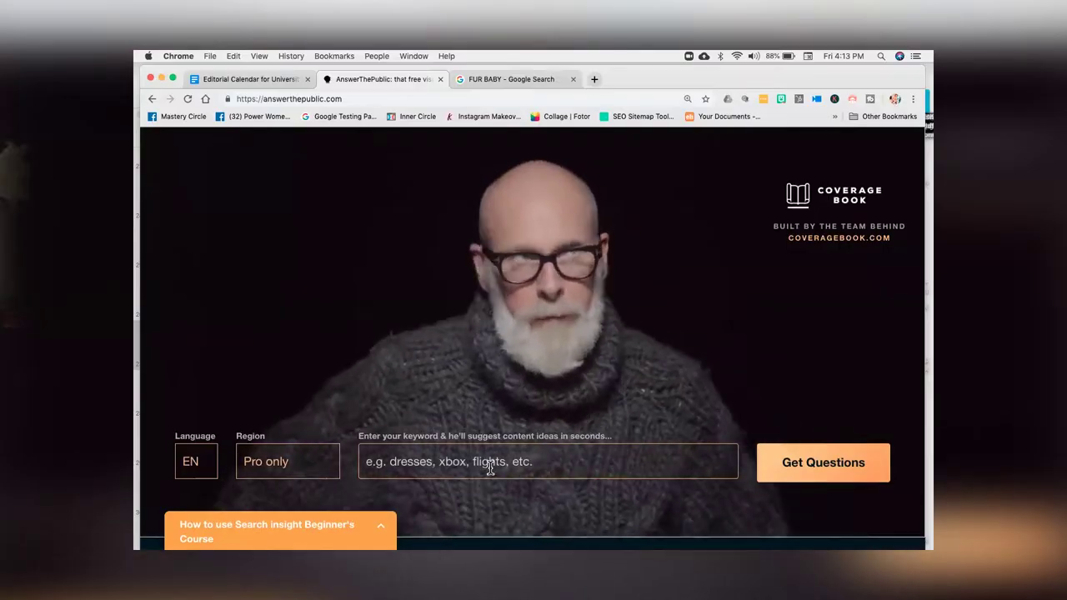
Step: Enter 'DOG GIFTS' in the AnswerThePublic keyword box, fixing the typos along the way
{"action": "left_click", "coordinate": [488, 463]}
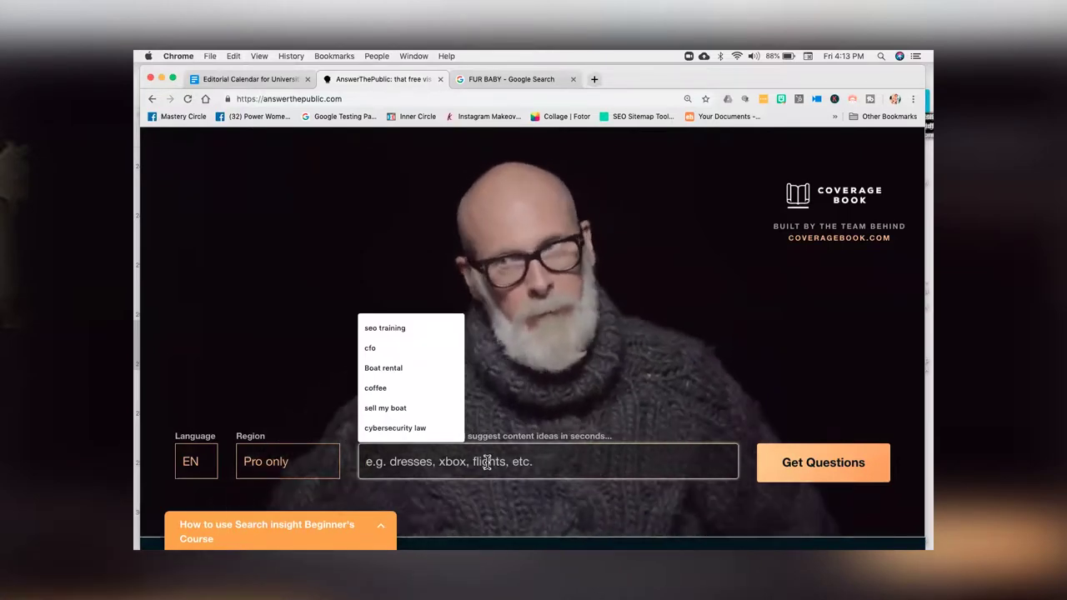
{"action": "type", "text": "DGO"}
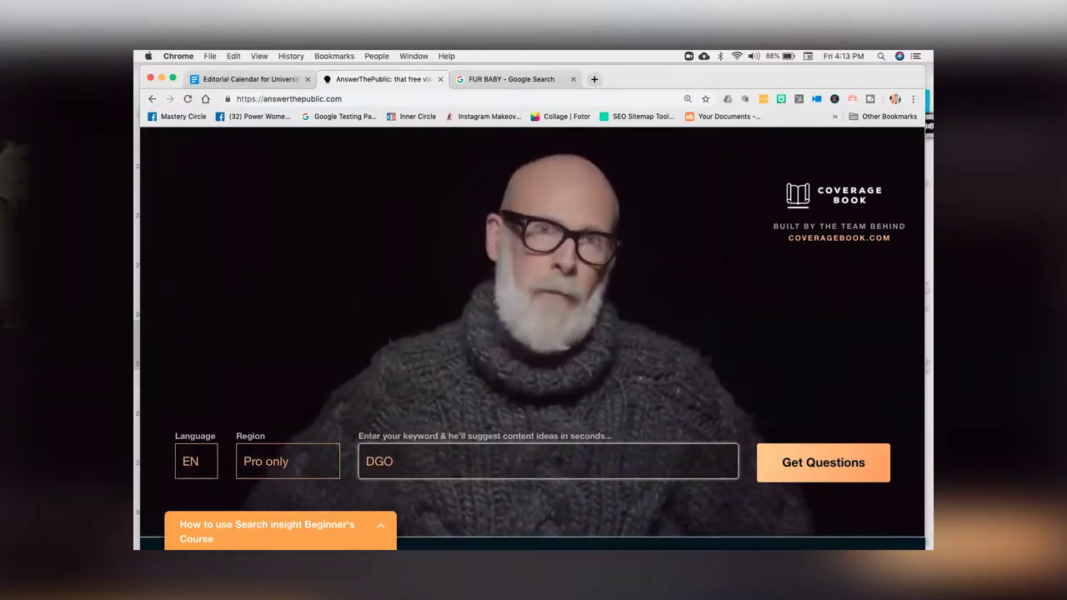
{"action": "key", "text": "BackSpace"}
{"action": "key", "text": "BackSpace"}
{"action": "type", "text": "GO"}
{"action": "key", "text": "BackSpace"}
{"action": "key", "text": "BackSpace"}
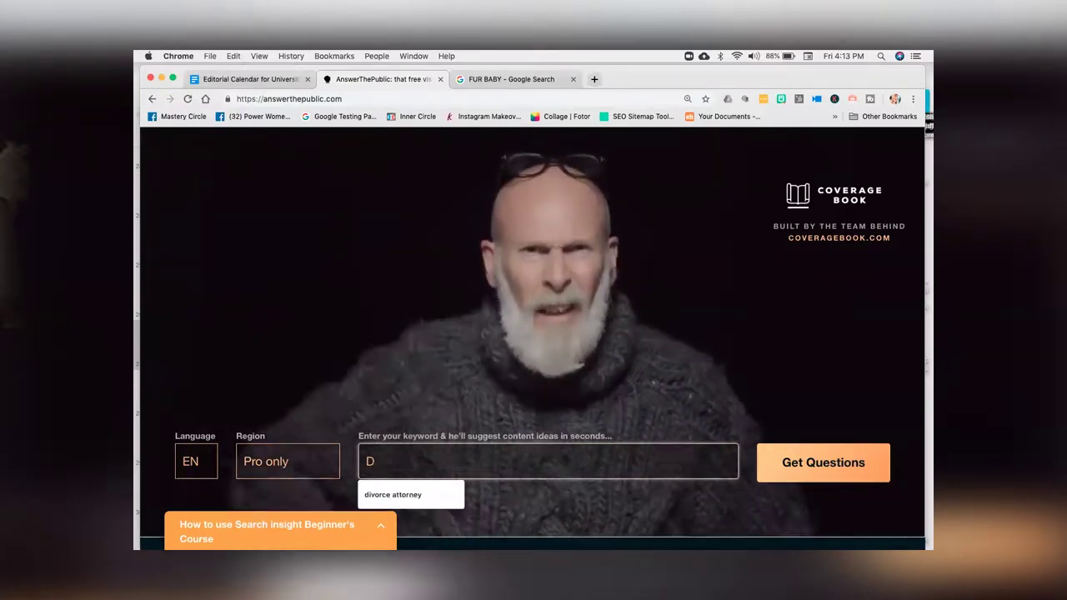
{"action": "type", "text": "OG D"}
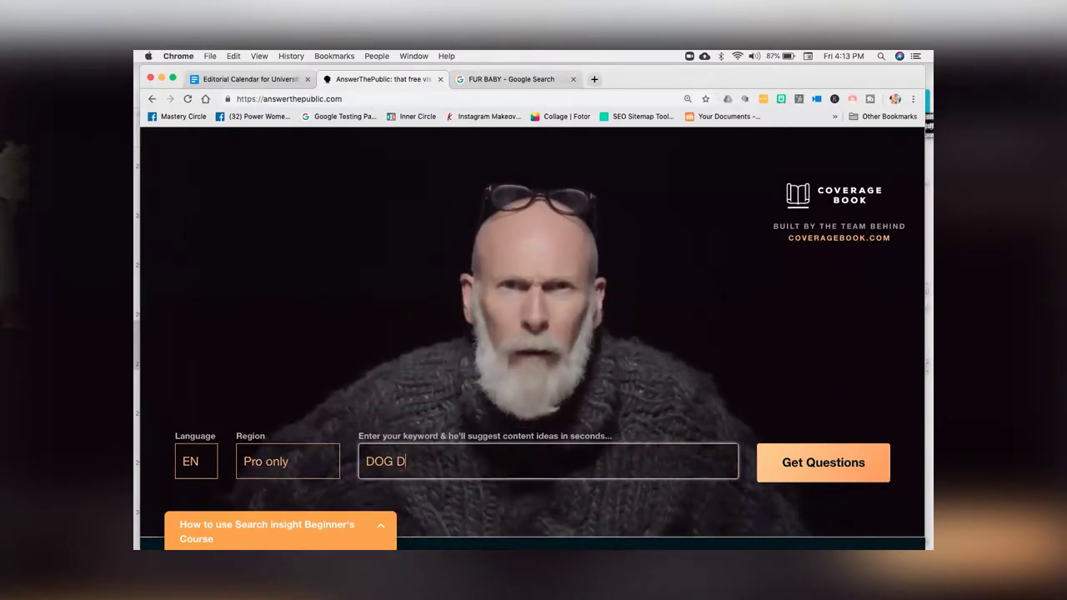
{"action": "key", "text": "BackSpace"}
{"action": "type", "text": "GIFTS"}
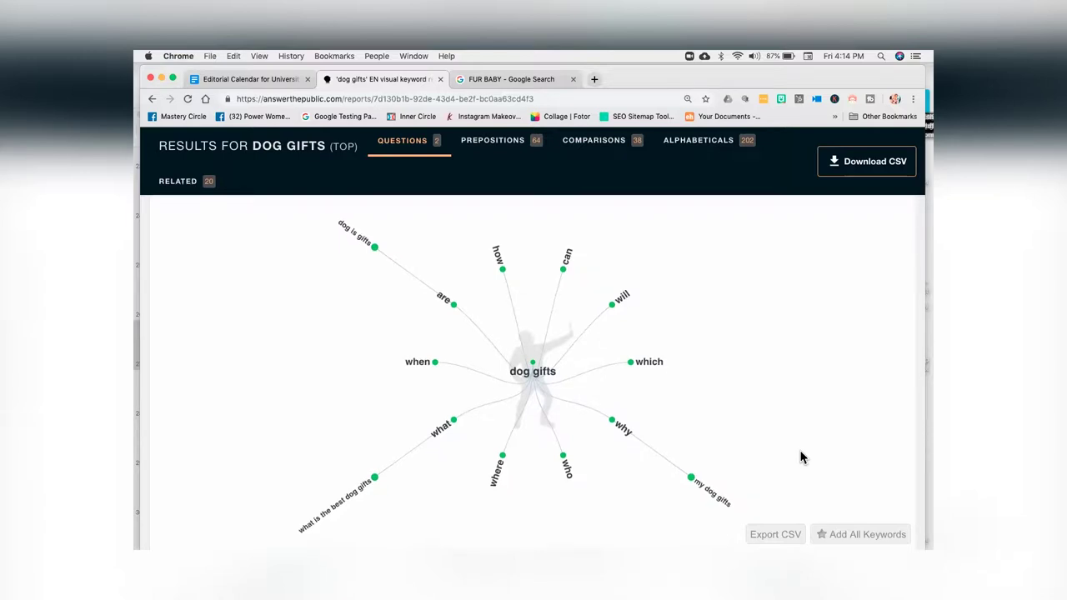
{"action": "scroll", "coordinate": [801, 457], "scroll_direction": "down", "scroll_amount": 10}
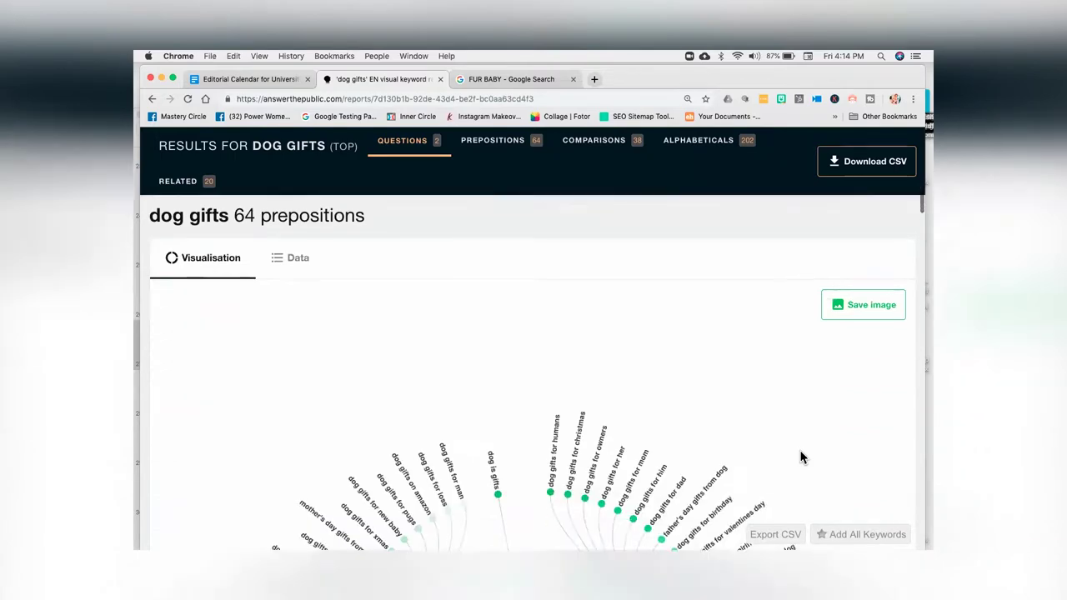
{"action": "scroll", "coordinate": [801, 457], "scroll_direction": "down", "scroll_amount": 3}
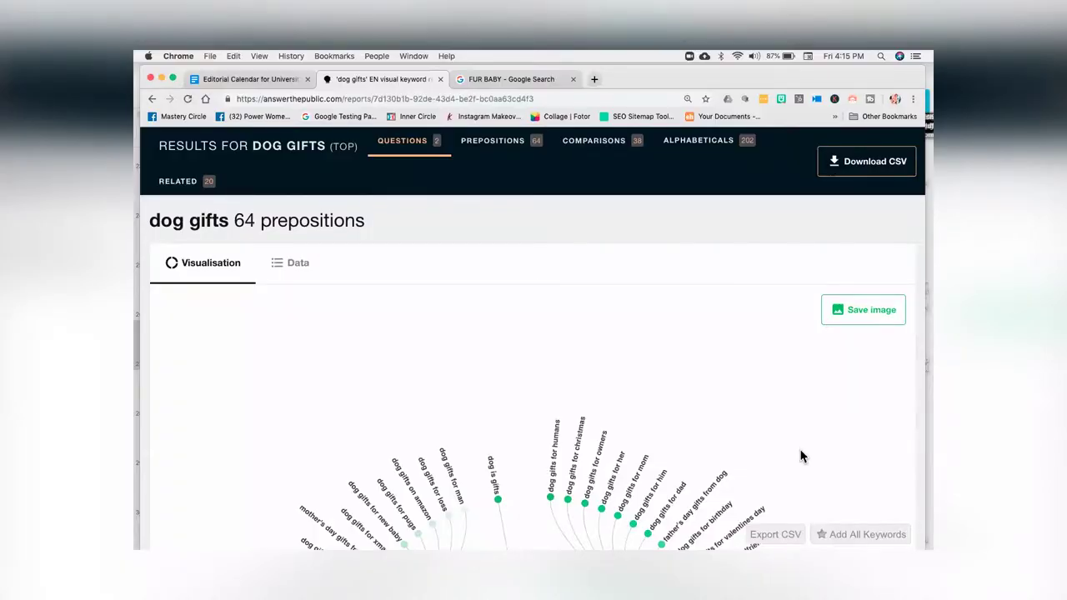
{"action": "scroll", "coordinate": [801, 457], "scroll_direction": "down", "scroll_amount": 15}
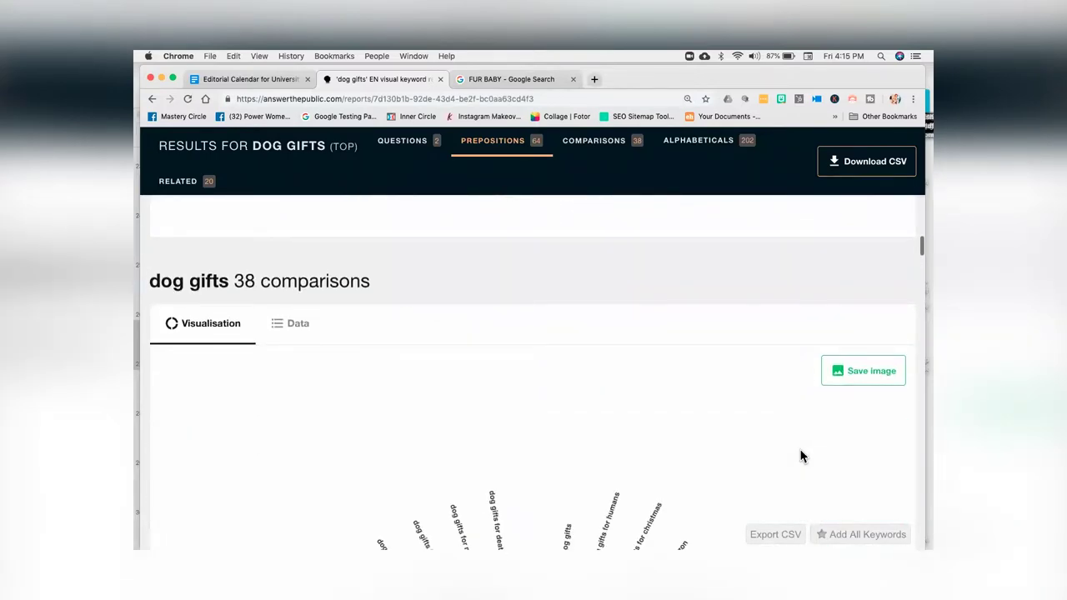
{"action": "scroll", "coordinate": [801, 456], "scroll_direction": "down", "scroll_amount": 5}
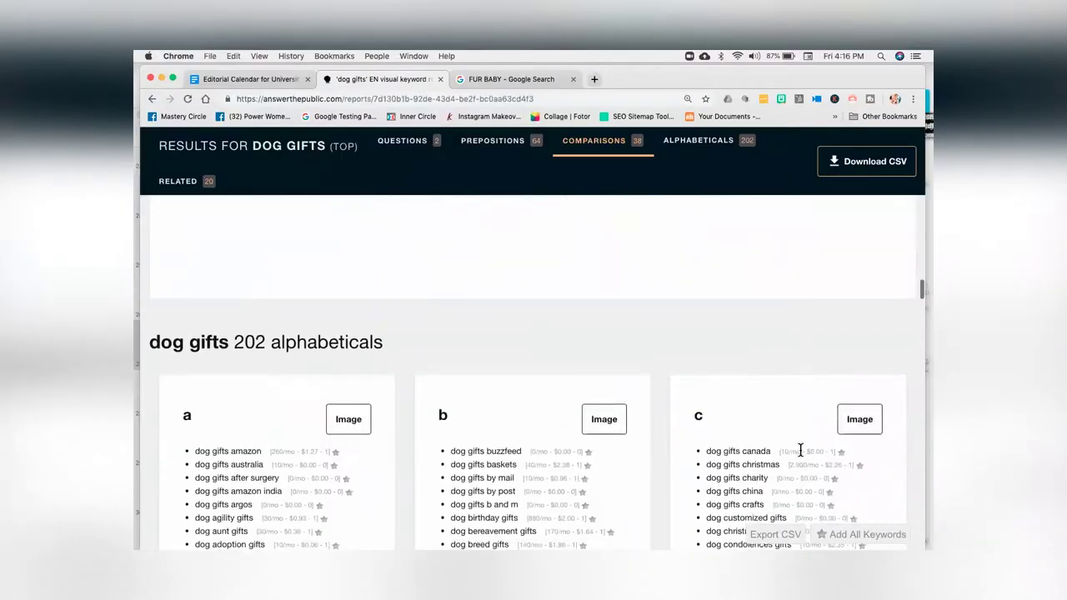
{"action": "scroll", "coordinate": [806, 442], "scroll_direction": "down", "scroll_amount": 3}
{"action": "scroll", "coordinate": [806, 443], "scroll_direction": "up", "scroll_amount": 2}
{"action": "scroll", "coordinate": [801, 451], "scroll_direction": "down", "scroll_amount": 1}
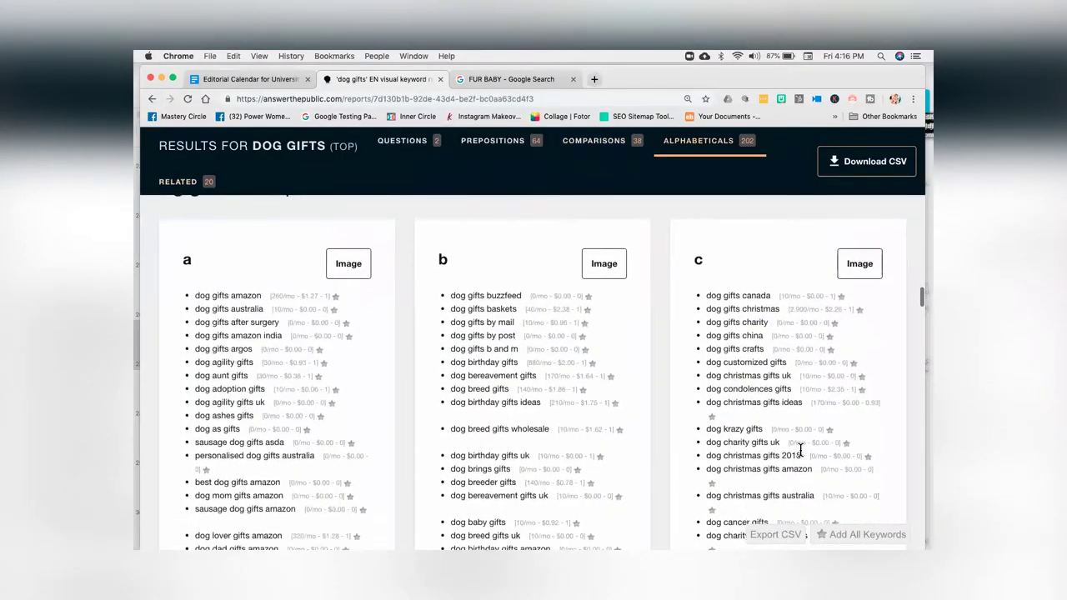